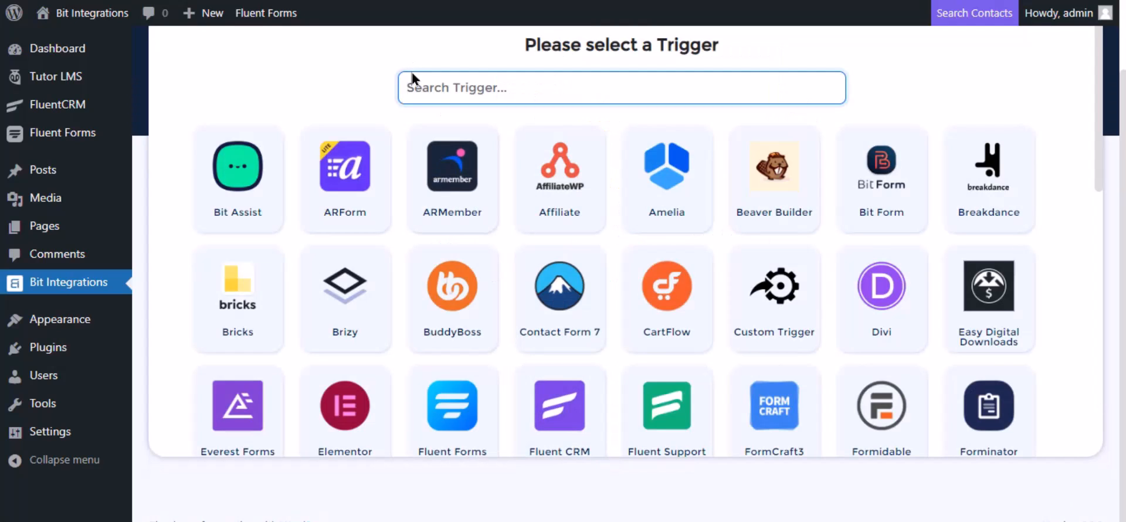
# - Pick Tutor LMS as the trigger, with the 'Complete a course' event for Any Course
pyautogui.write('tu')
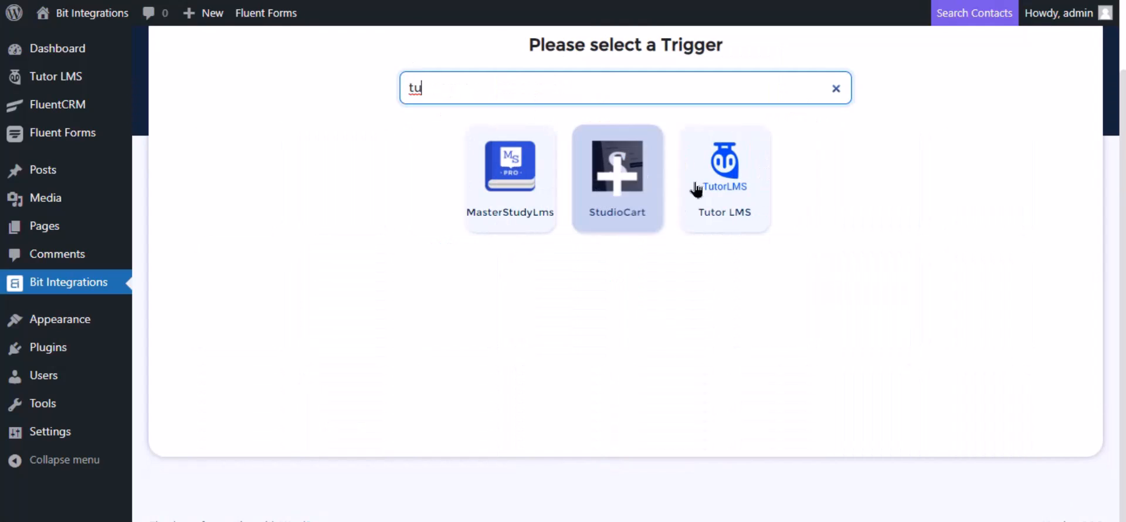
pyautogui.click(755, 191)
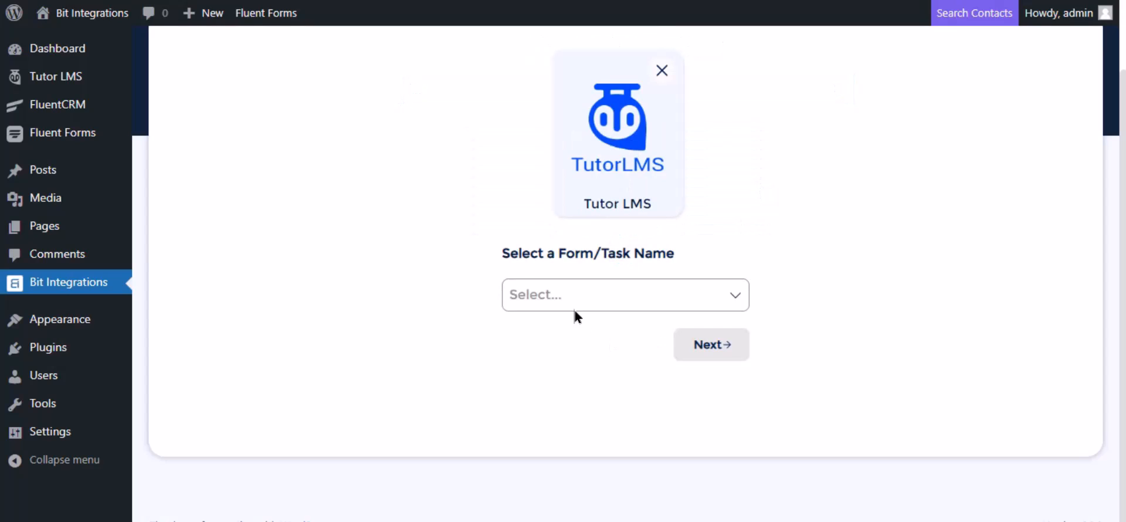
pyautogui.click(564, 294)
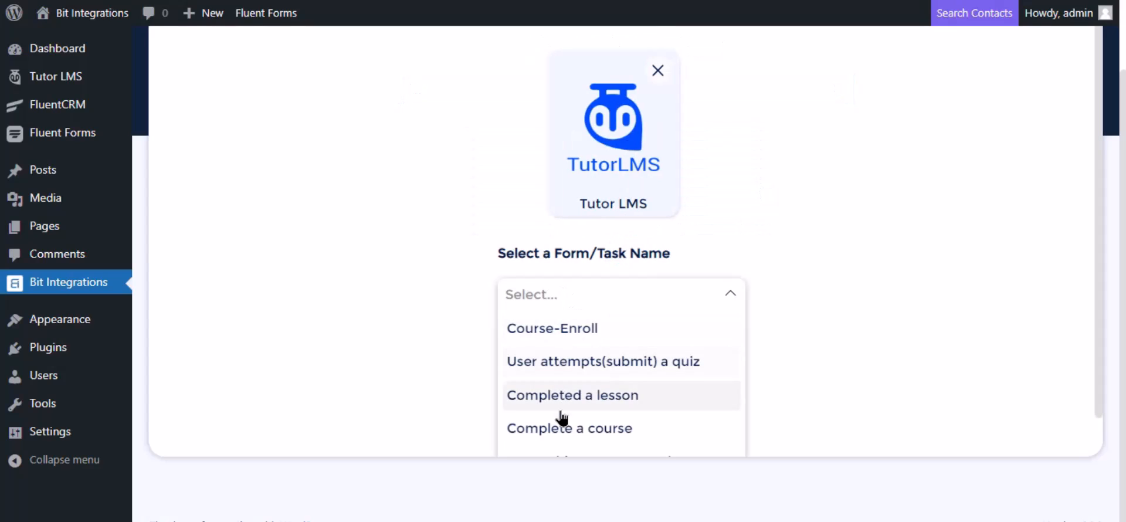
pyautogui.click(563, 431)
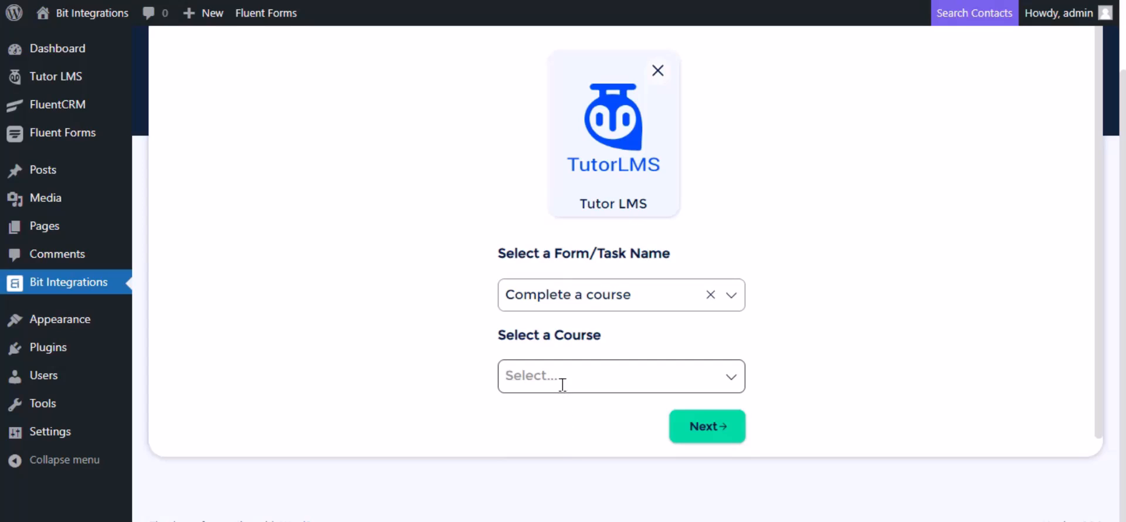
pyautogui.scroll(-1, 676, 286)
pyautogui.click(591, 355)
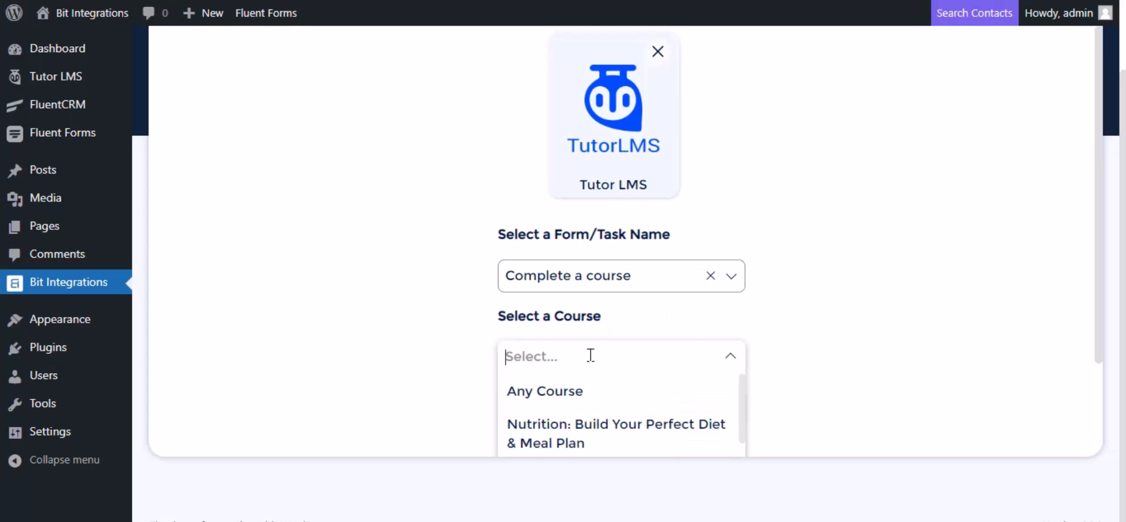
pyautogui.click(575, 390)
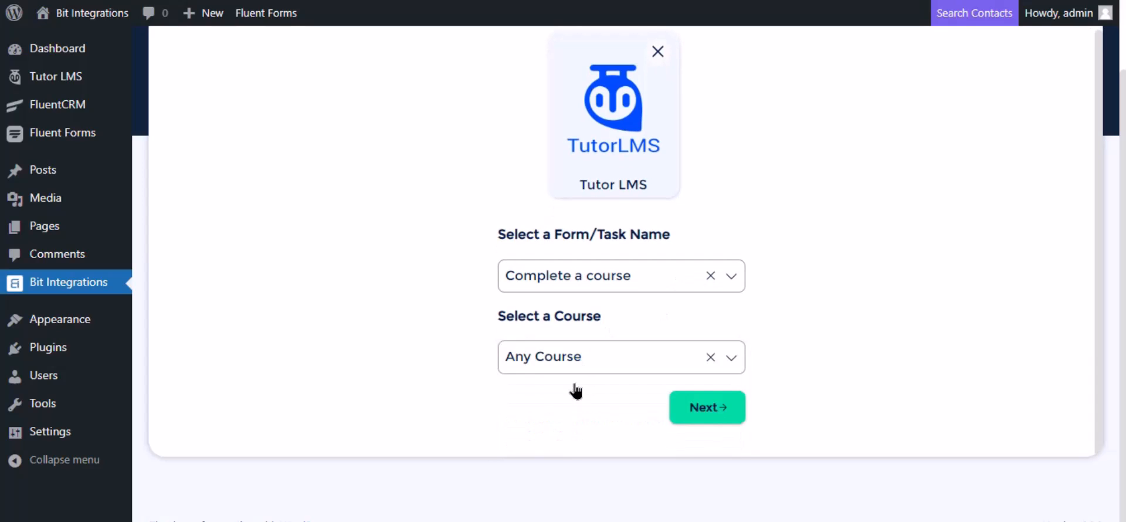
# - Search actions for 'Goog', choose Google Drive, and review the note on getting a client ID and secret
pyautogui.click(708, 411)
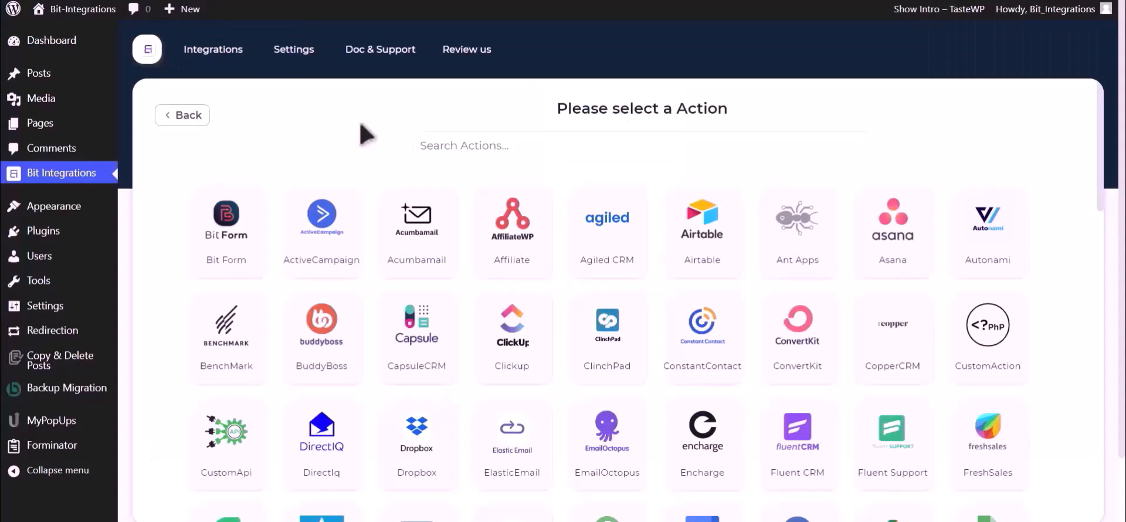
pyautogui.click(579, 136)
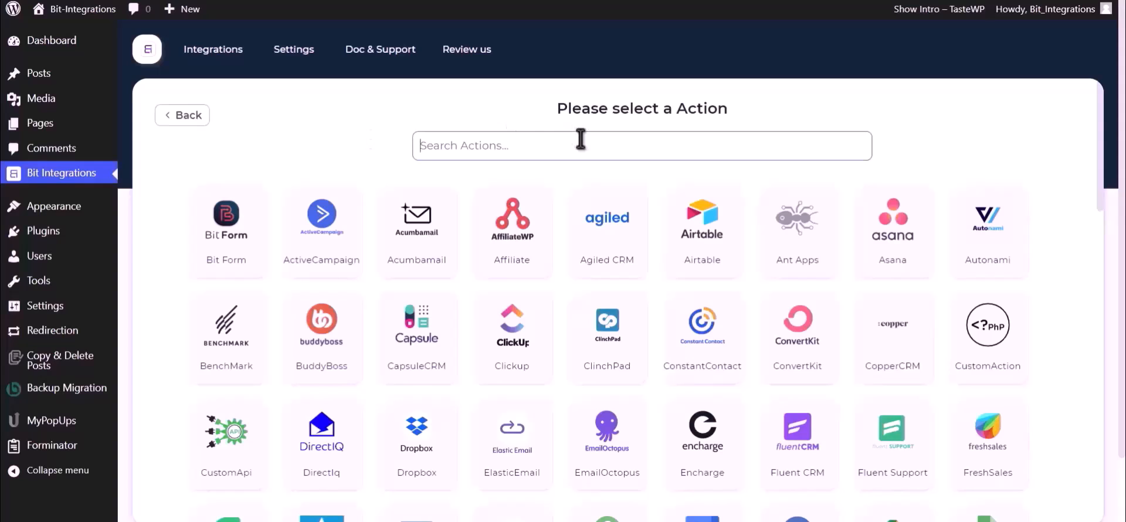
pyautogui.write('Goog')
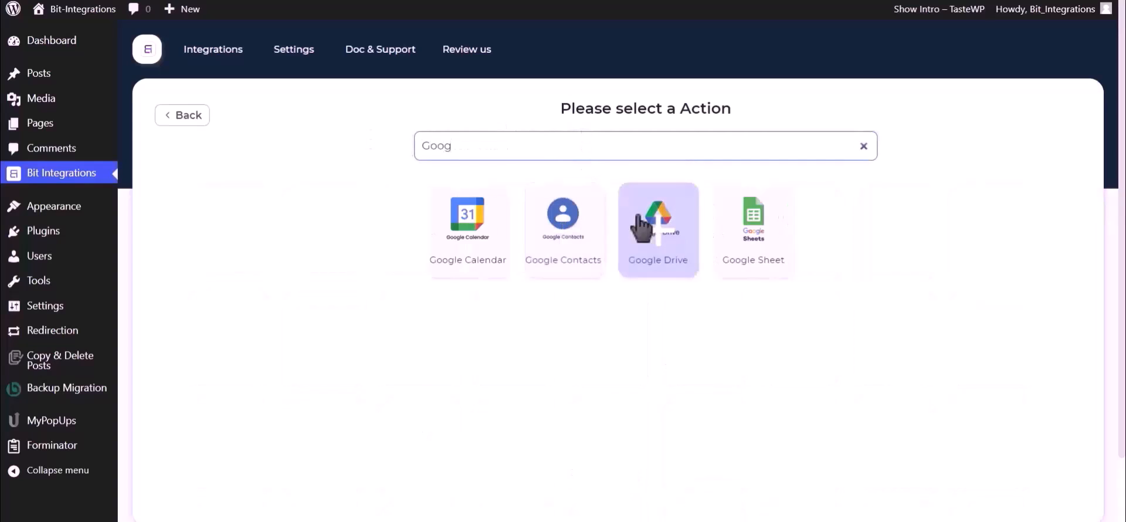
pyautogui.click(650, 228)
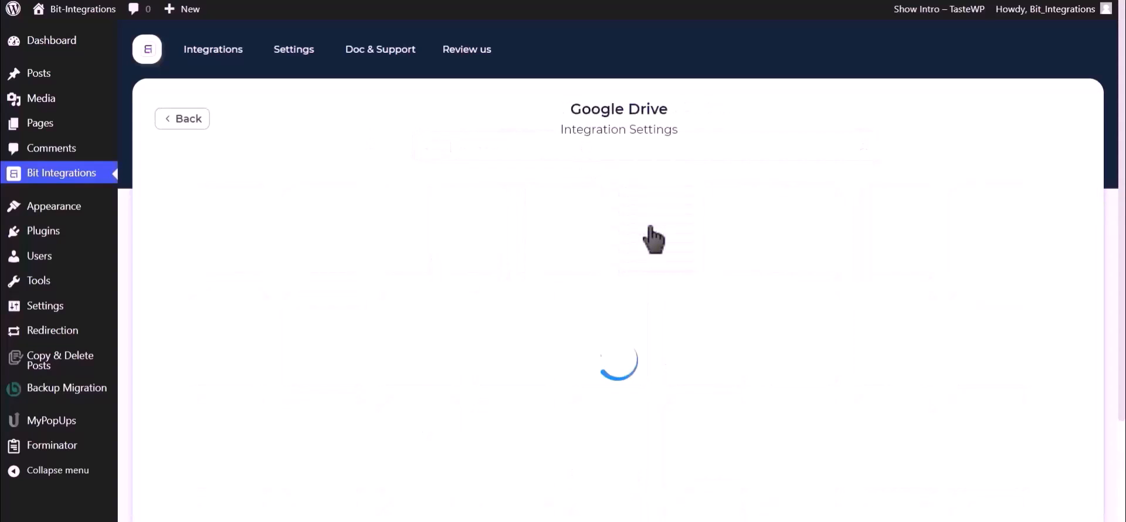
pyautogui.scroll(-2, 651, 234)
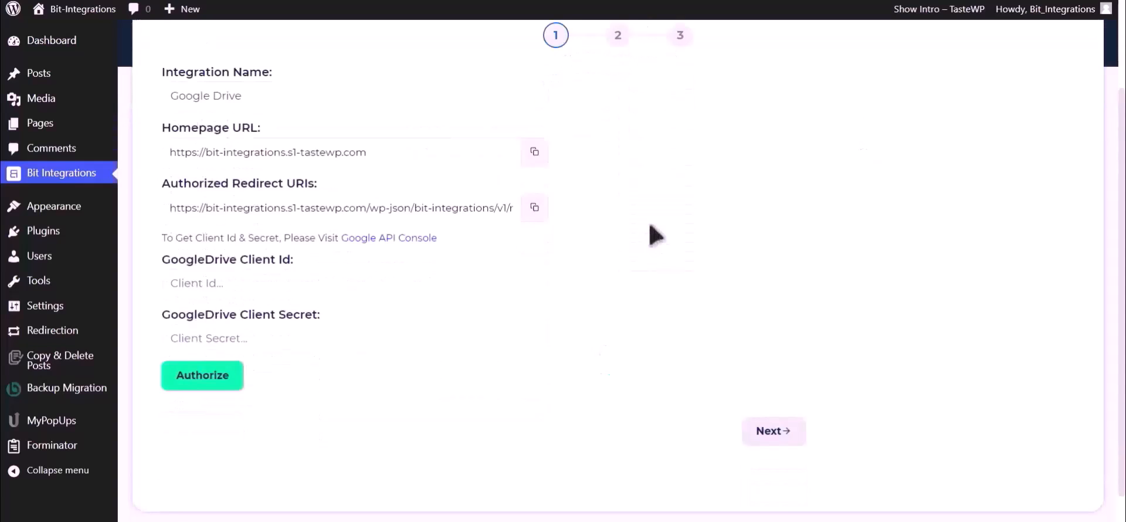
pyautogui.moveTo(163, 237); pyautogui.dragTo(339, 240)
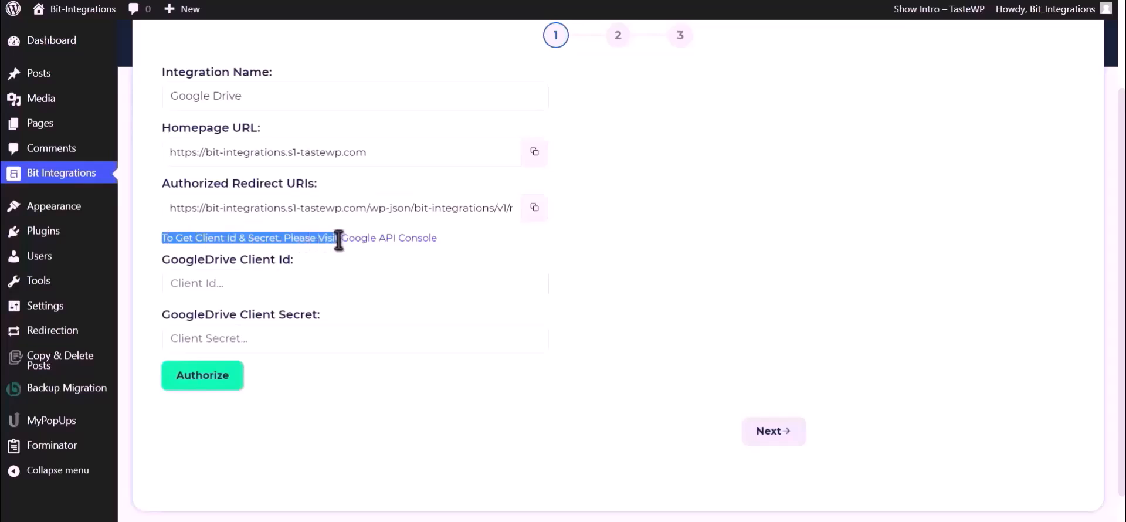
# - From the Google API Console, find the Google Drive API and enable it for My First Project
pyautogui.click(368, 241)
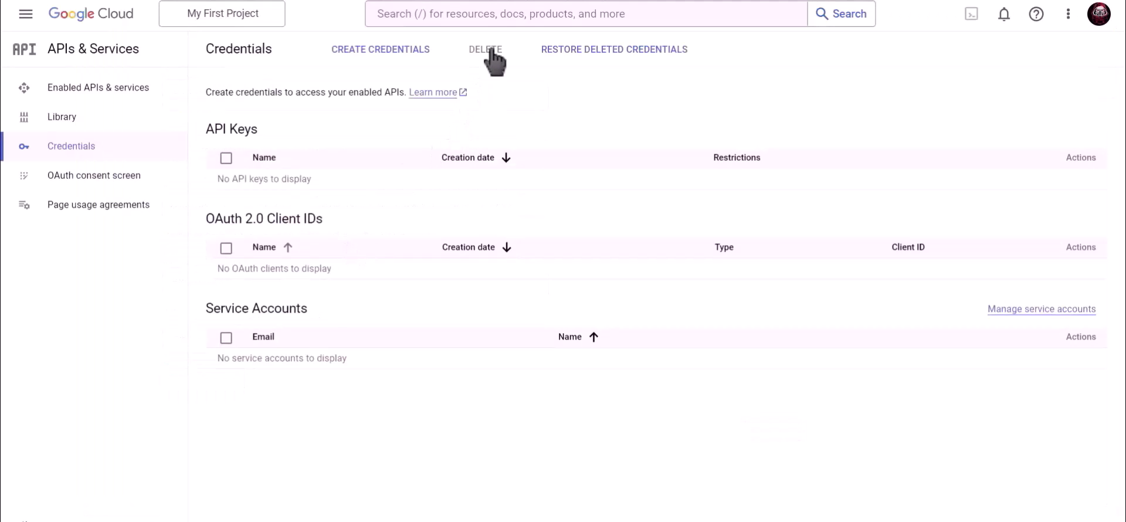
pyautogui.click(498, 13)
pyautogui.write('Google')
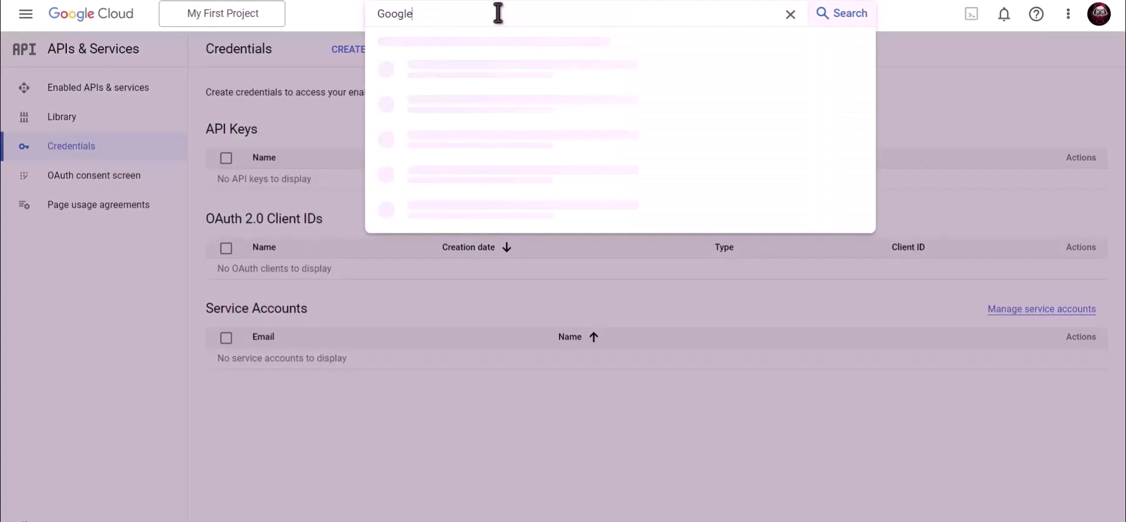
pyautogui.write(' Drive API')
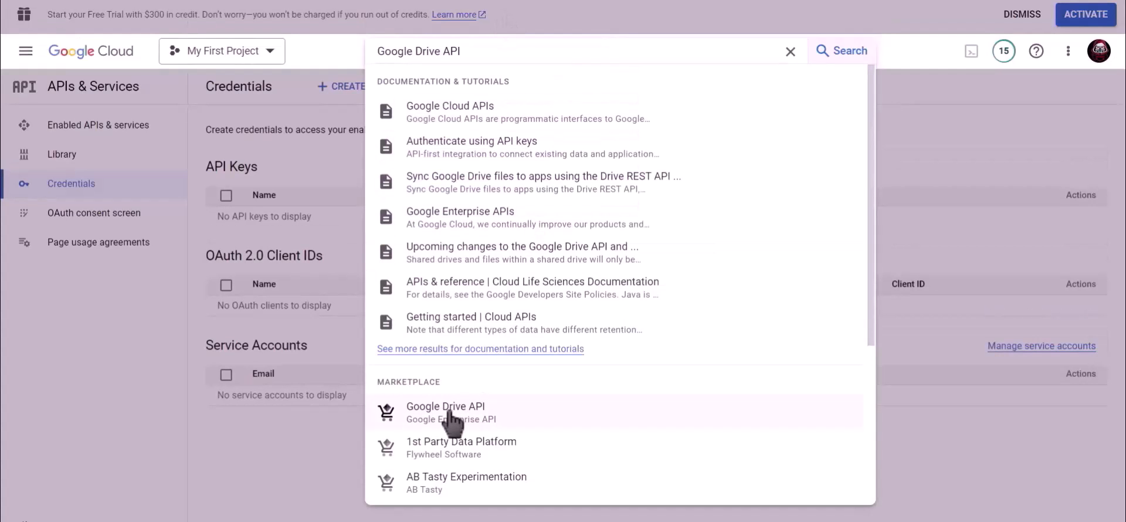
pyautogui.click(449, 414)
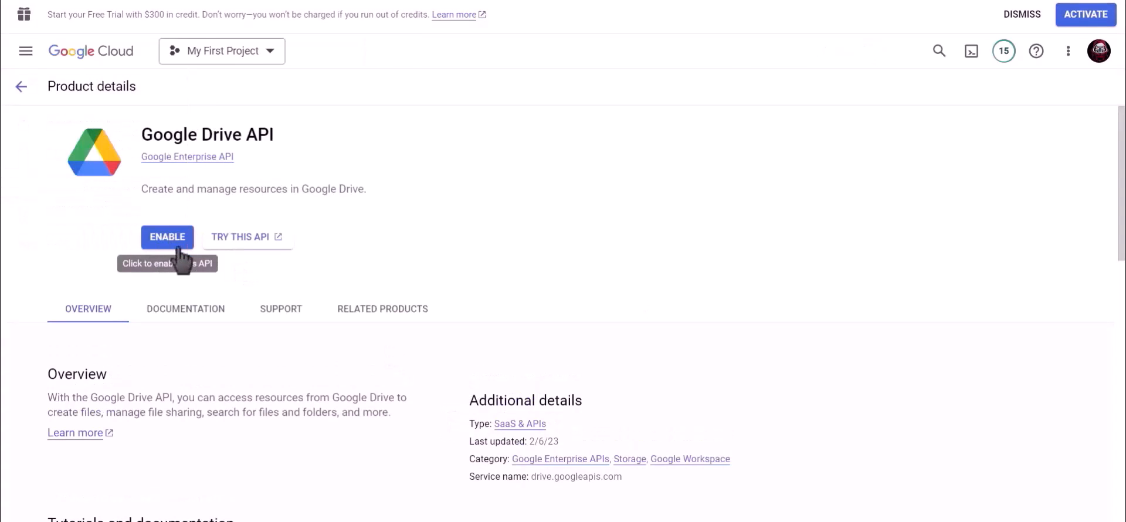
pyautogui.click(174, 238)
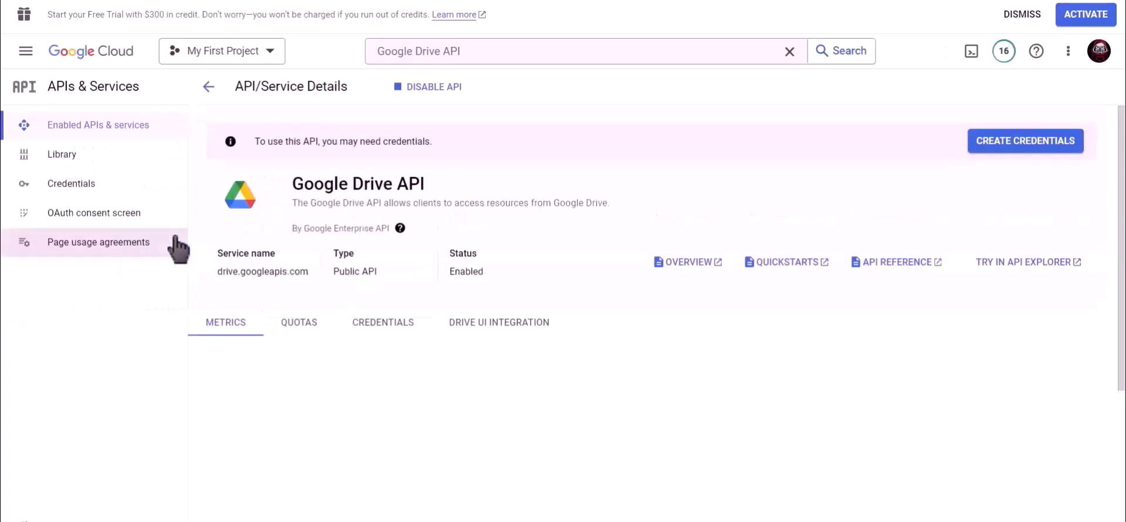
# - Under the project's Credentials, start creating a new OAuth client ID
pyautogui.click(96, 187)
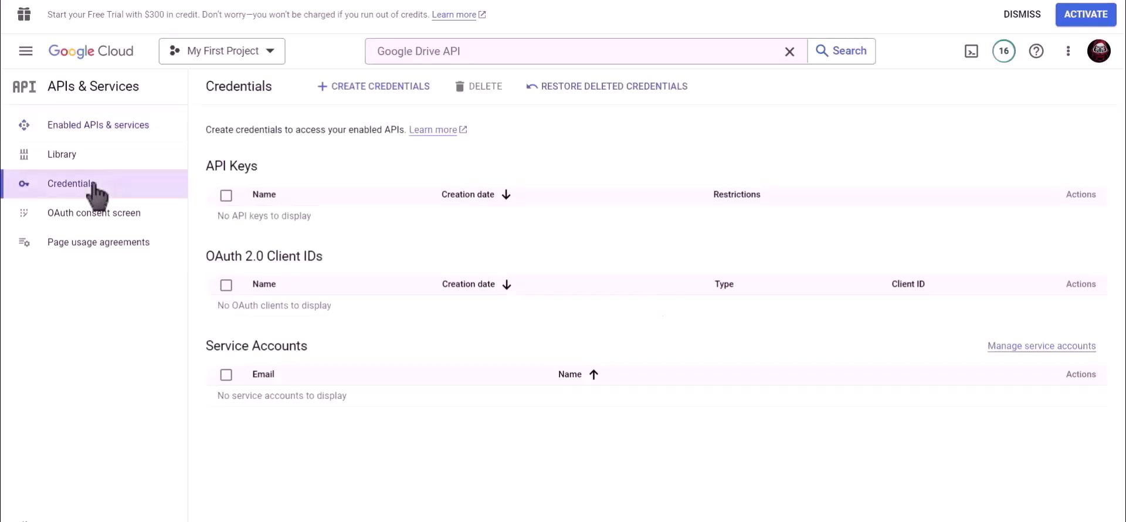
pyautogui.click(370, 89)
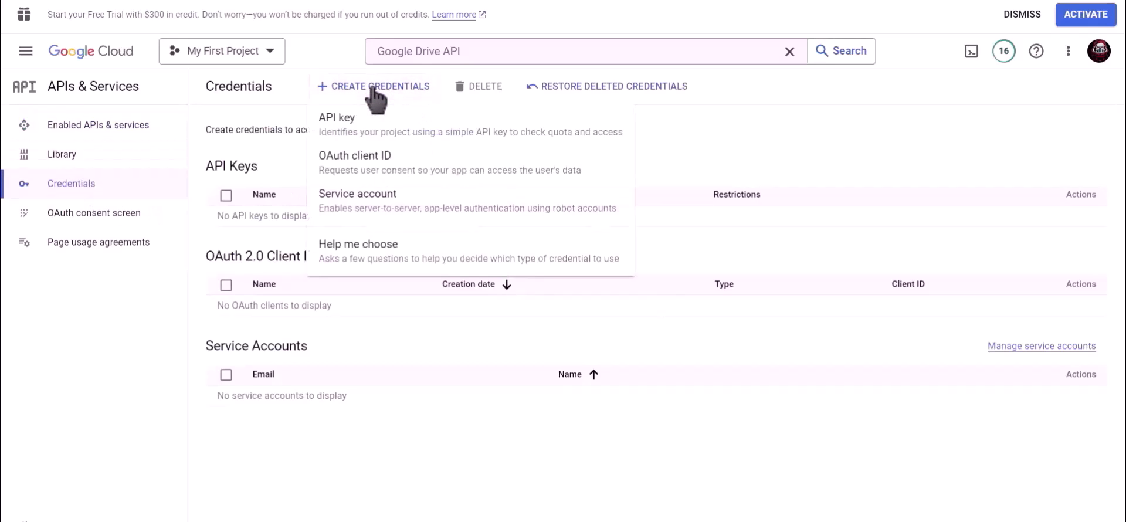
pyautogui.click(421, 163)
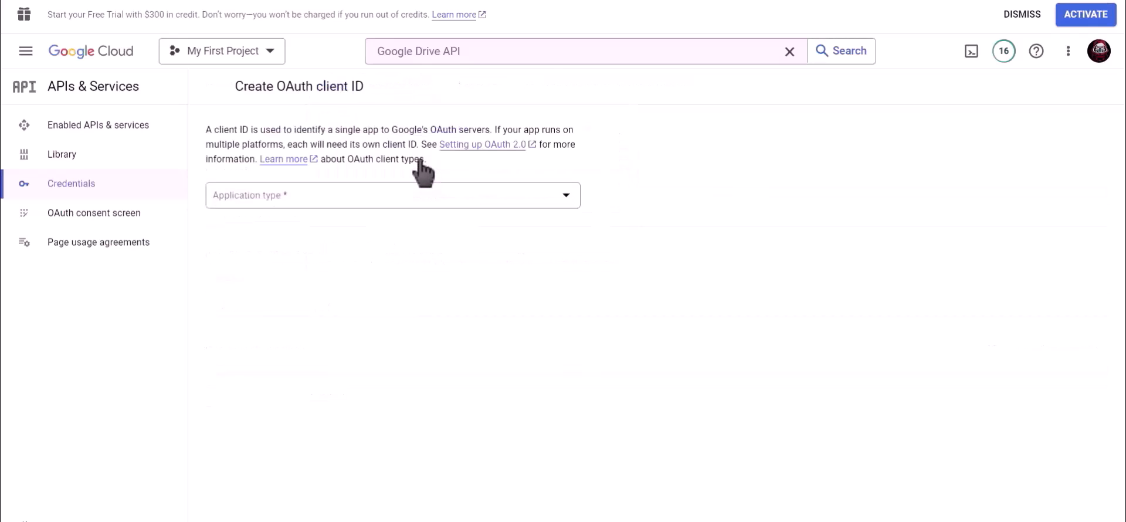
# - Set the OAuth client type to Web application and rename it 'Bit Integrations'
pyautogui.click(287, 194)
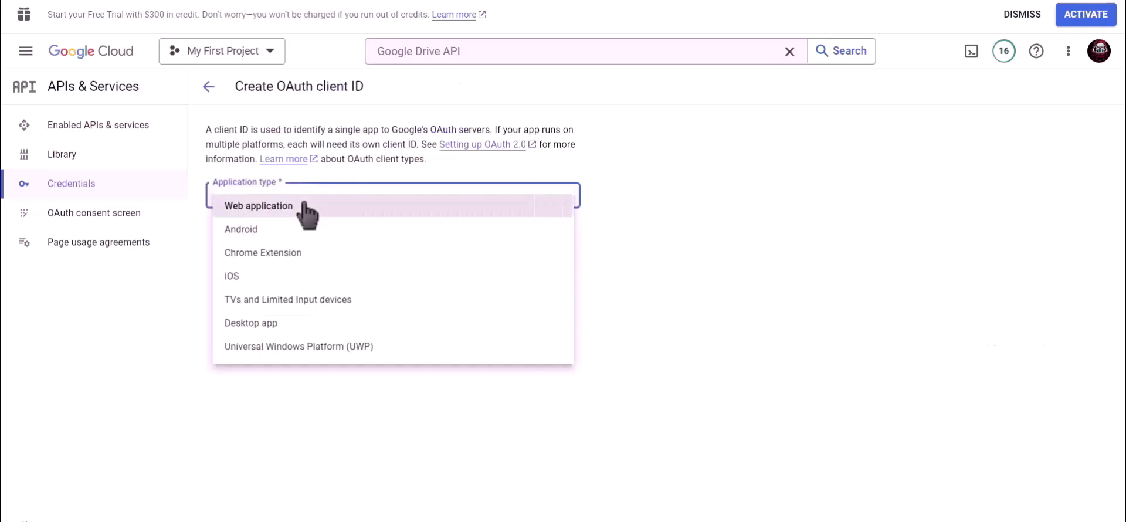
pyautogui.click(304, 206)
pyautogui.moveTo(279, 238); pyautogui.dragTo(215, 239)
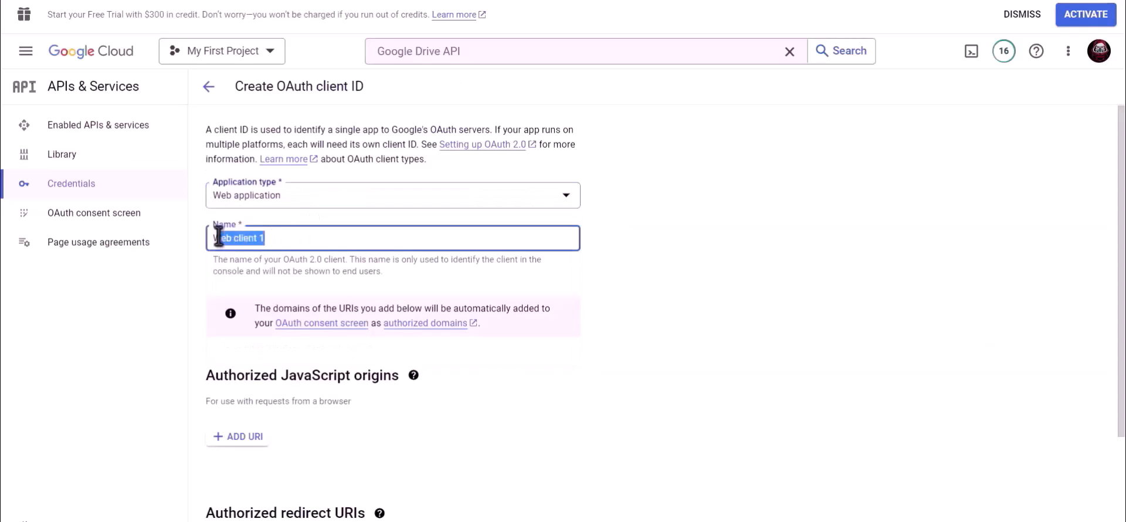
pyautogui.write('Bit Integrations')
pyautogui.click(610, 298)
pyautogui.scroll(-3, 604, 297)
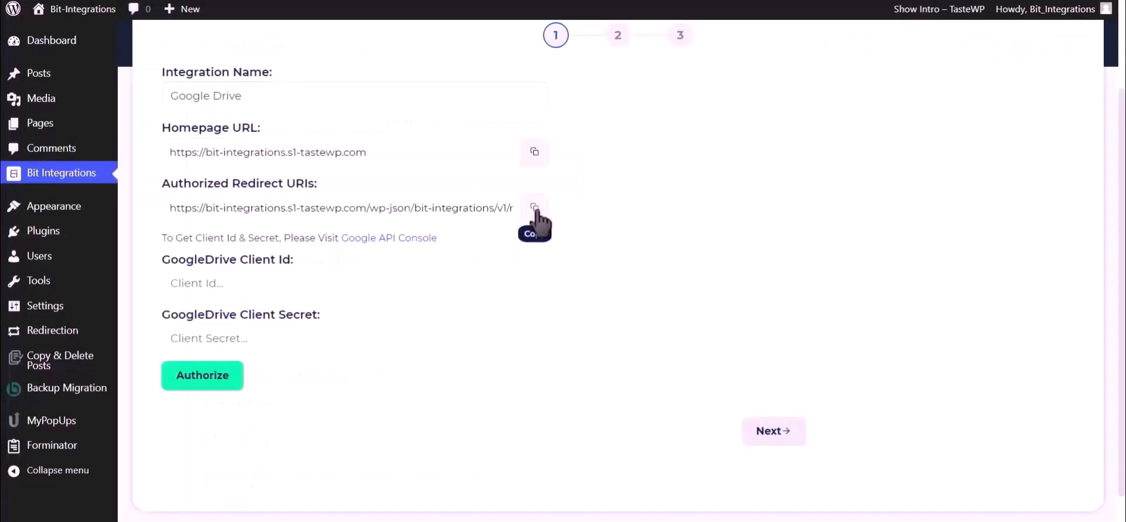
# - Add the Bit Integrations redirect URL as an authorized redirect URI and create the OAuth client
pyautogui.click(534, 209)
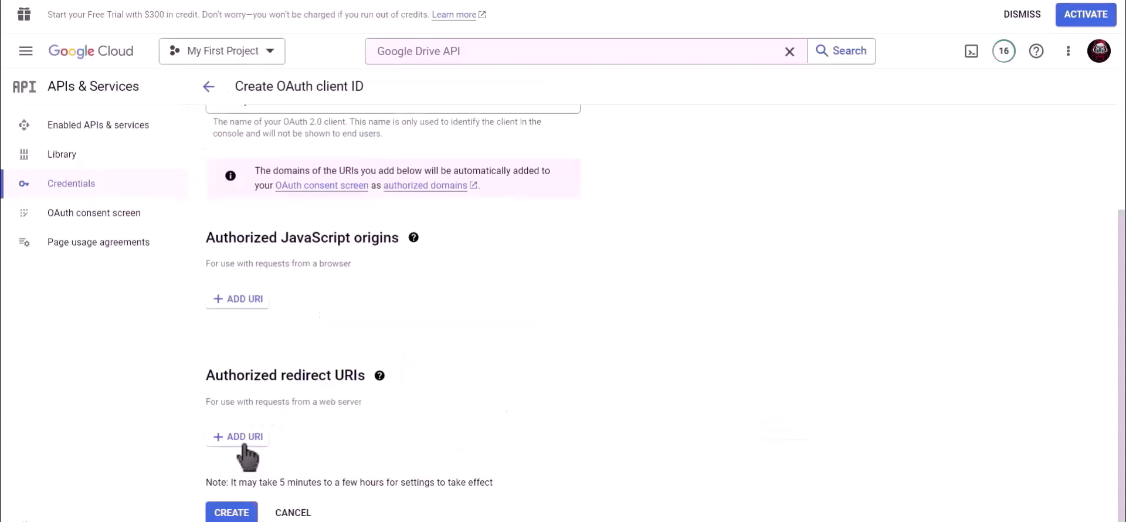
pyautogui.click(242, 441)
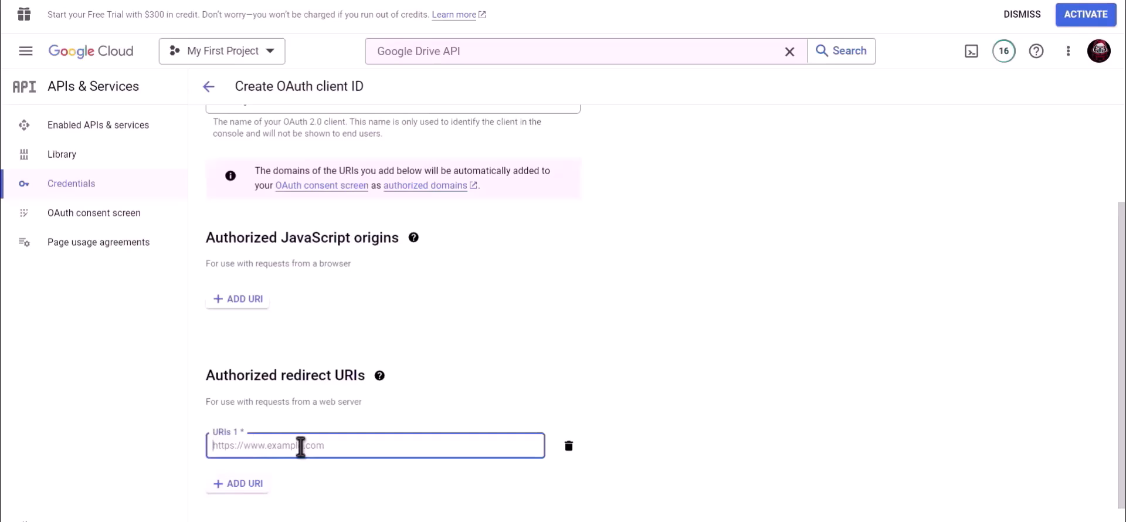
pyautogui.hotkey('ctrl', 'v')
pyautogui.scroll(-1, 481, 411)
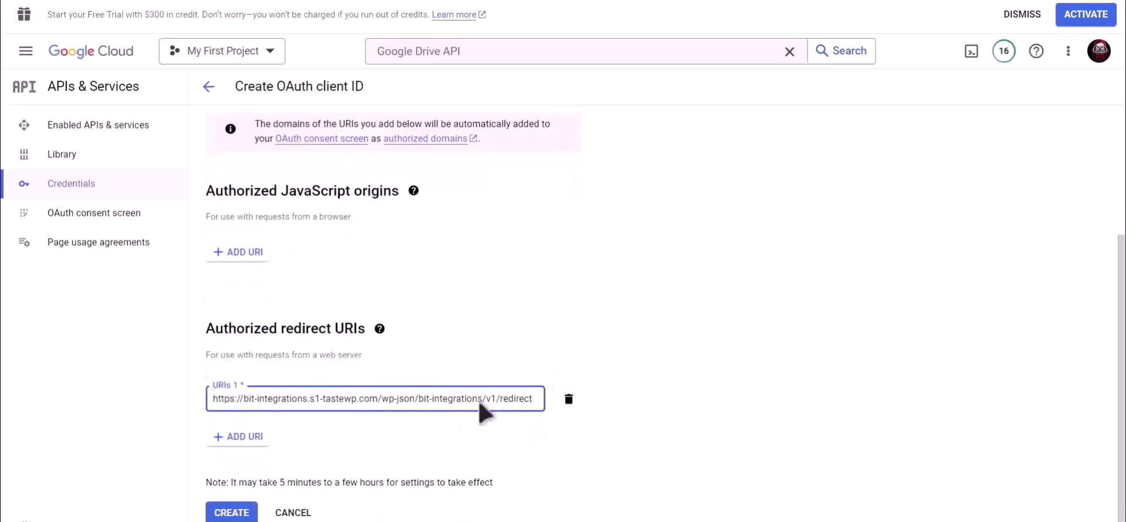
pyautogui.click(232, 513)
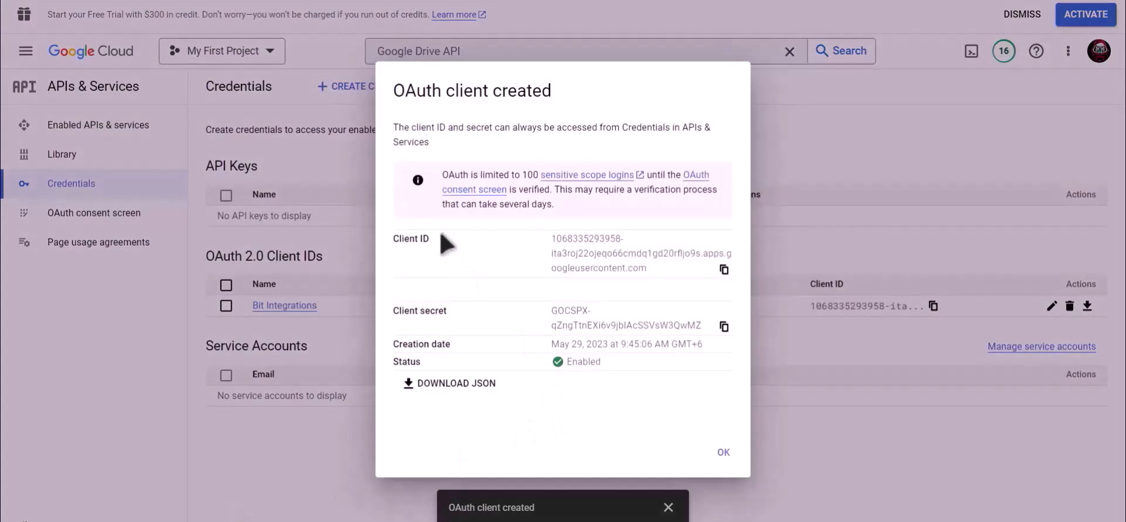
# - Copy the OAuth client ID into the GoogleDrive Client Id field in Bit Integrations
pyautogui.moveTo(441, 234); pyautogui.dragTo(383, 237)
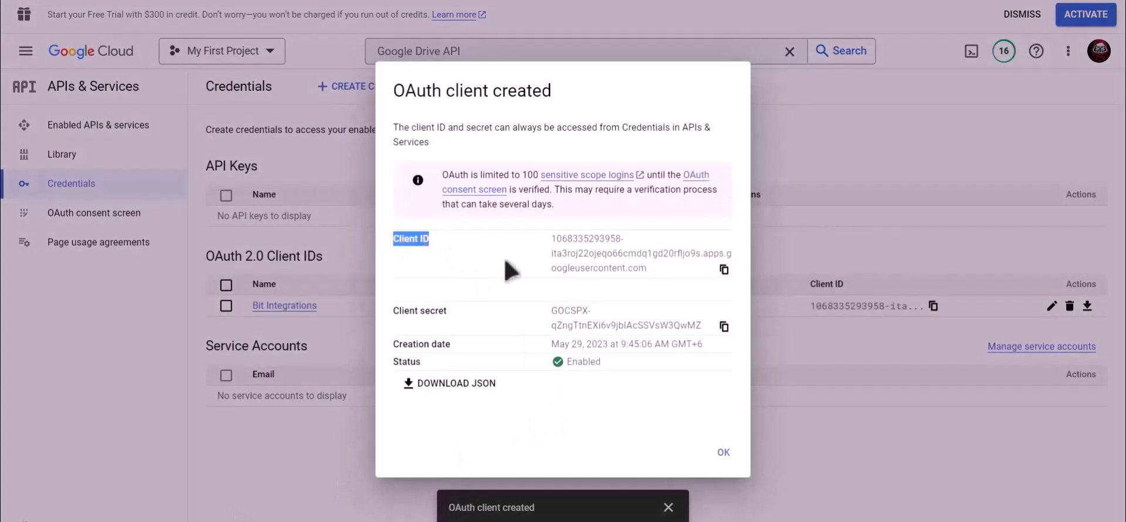
pyautogui.click(726, 270)
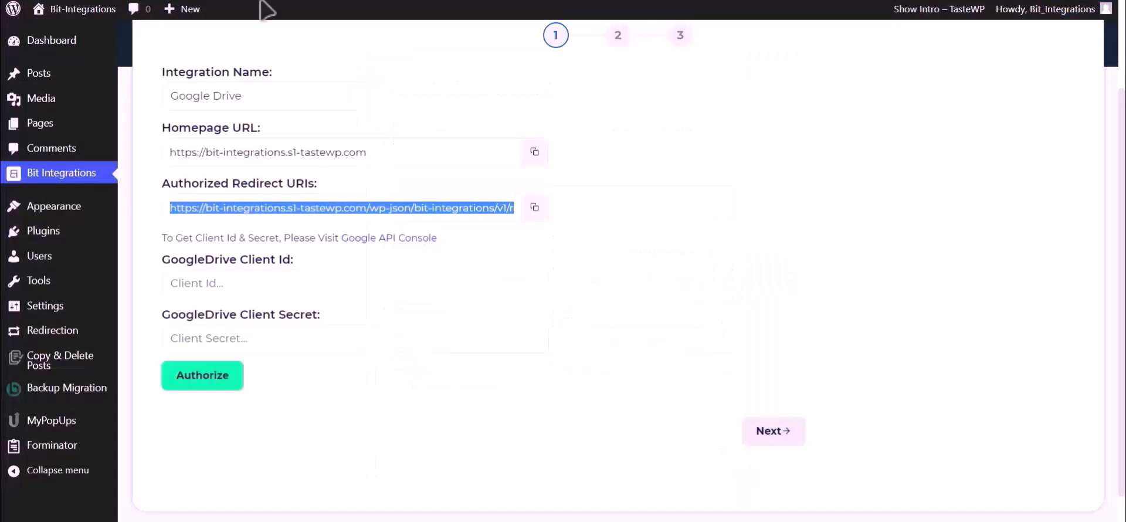
pyautogui.click(280, 284)
pyautogui.hotkey('ctrl', 'v')
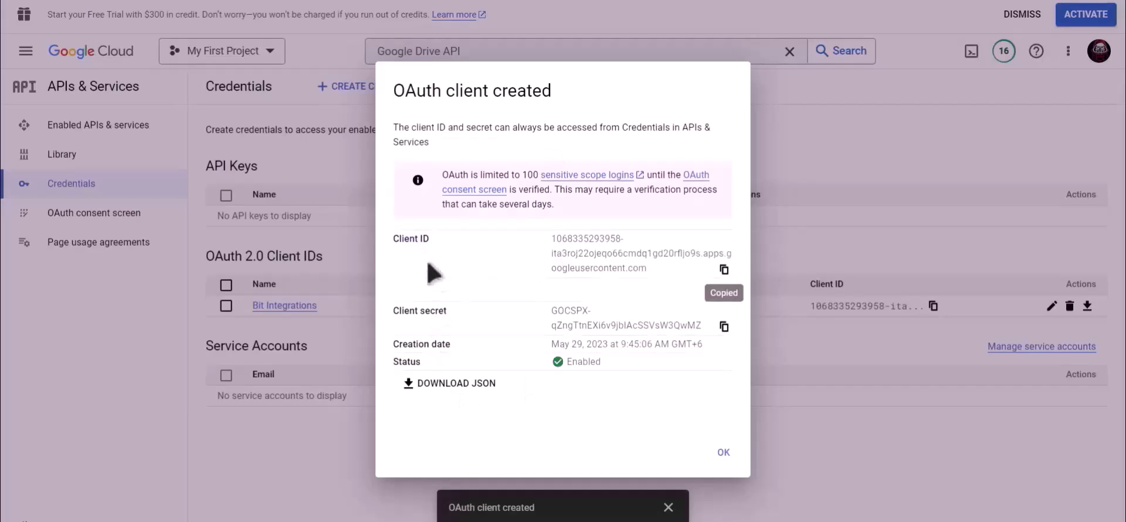
# - Copy the OAuth client secret into the GoogleDrive Client Secret field
pyautogui.moveTo(451, 310); pyautogui.dragTo(393, 311)
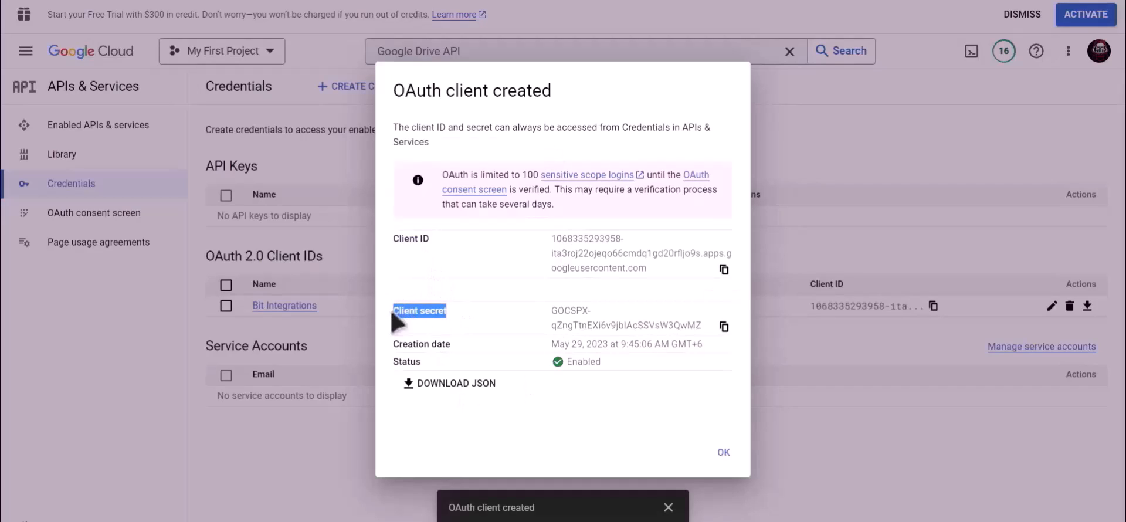
pyautogui.click(724, 326)
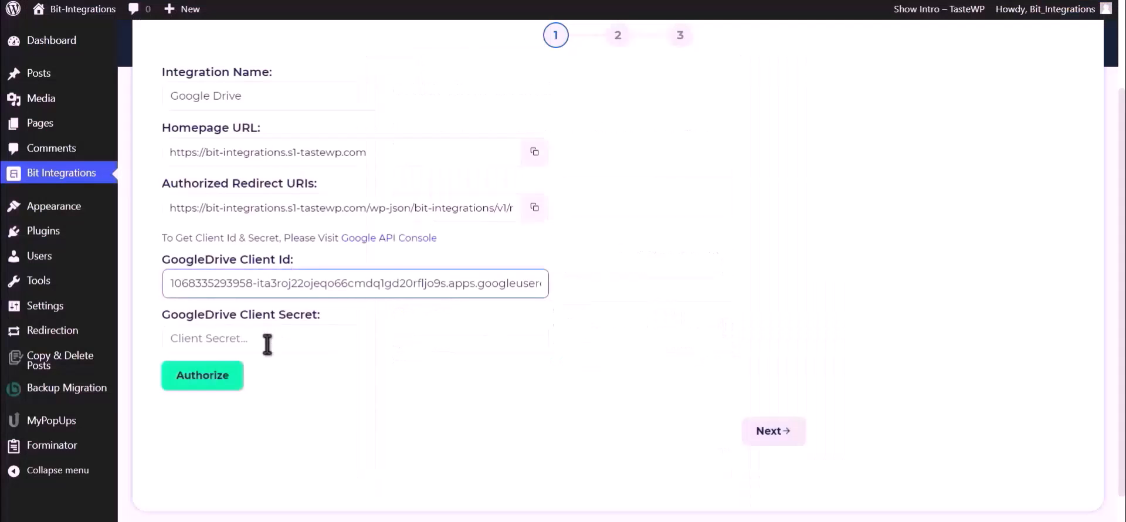
pyautogui.click(268, 346)
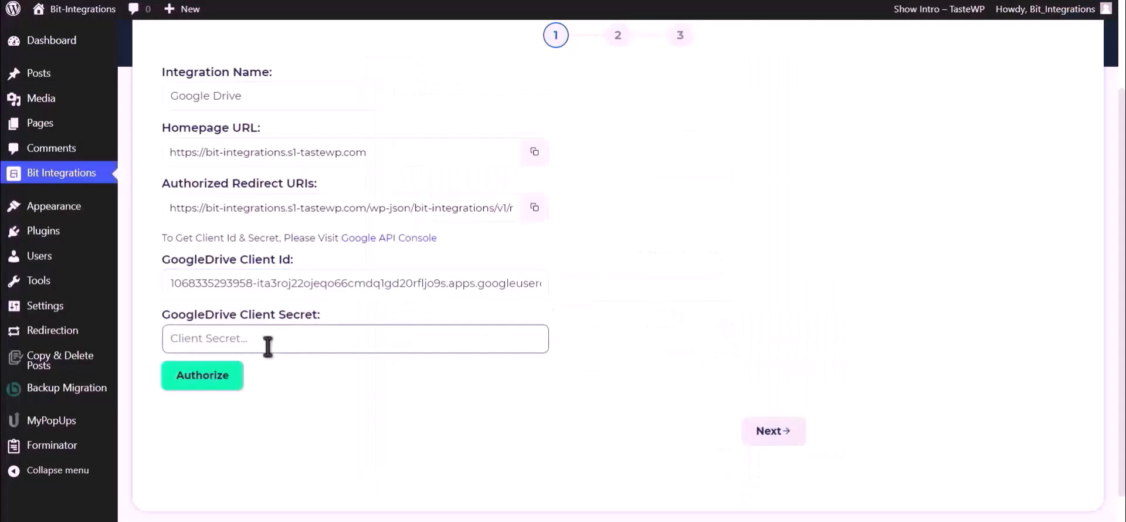
pyautogui.hotkey('ctrl', 'v')
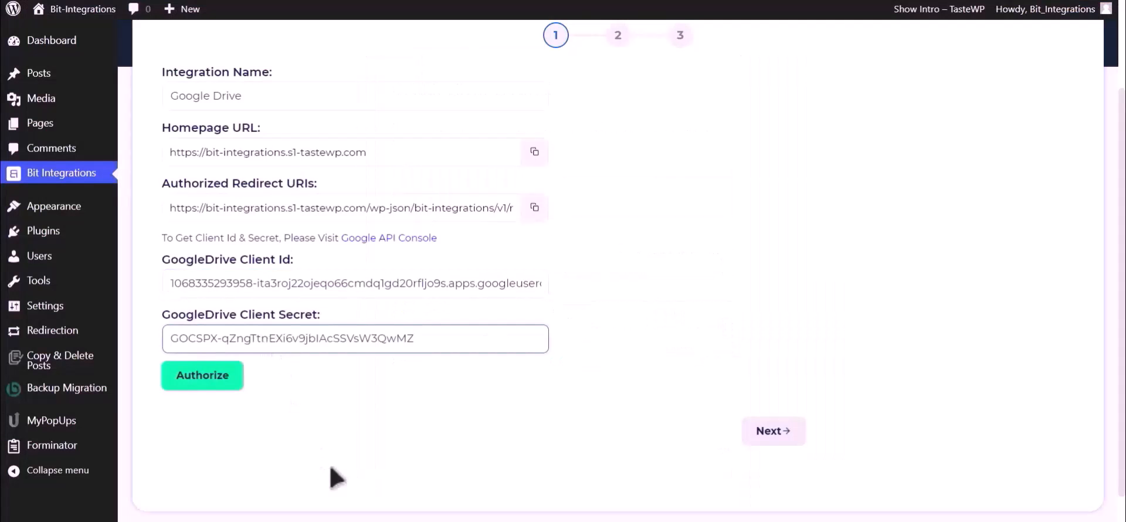
# - Authorize Google Drive with a Google account, past the unverified-app warning, granting access until Authorized Successfully
pyautogui.click(202, 381)
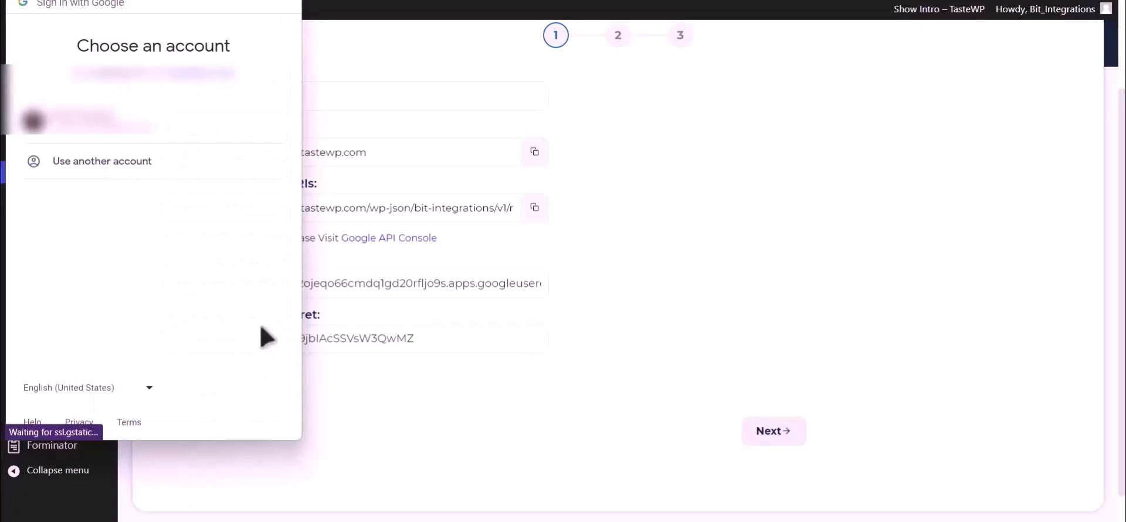
pyautogui.click(170, 134)
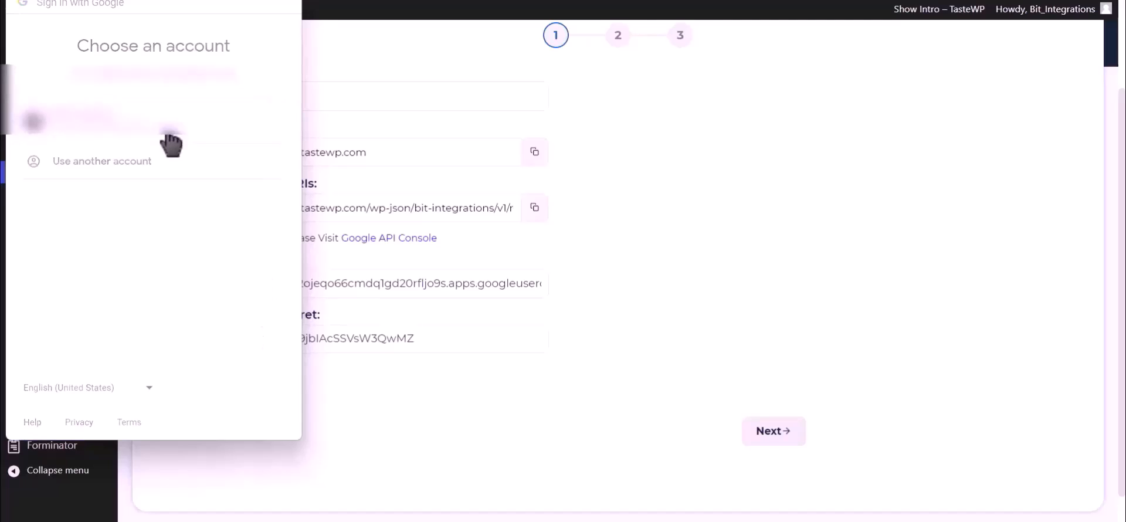
pyautogui.click(47, 305)
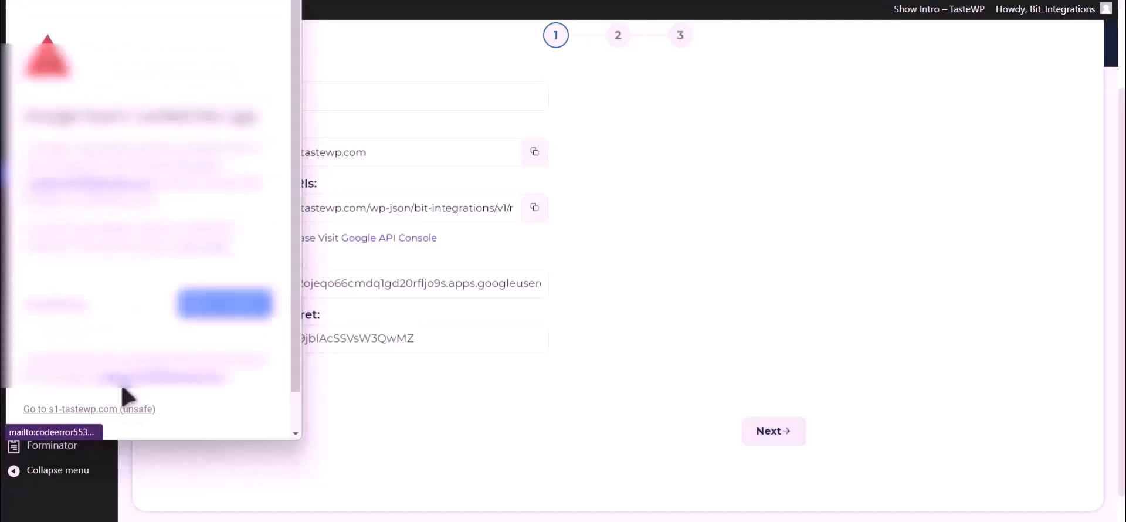
pyautogui.click(117, 409)
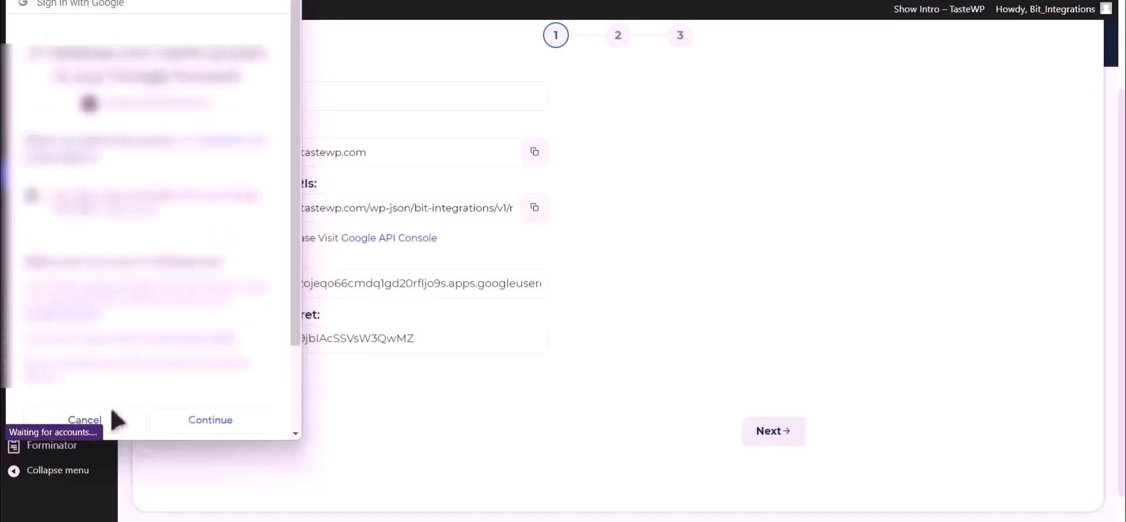
pyautogui.click(230, 430)
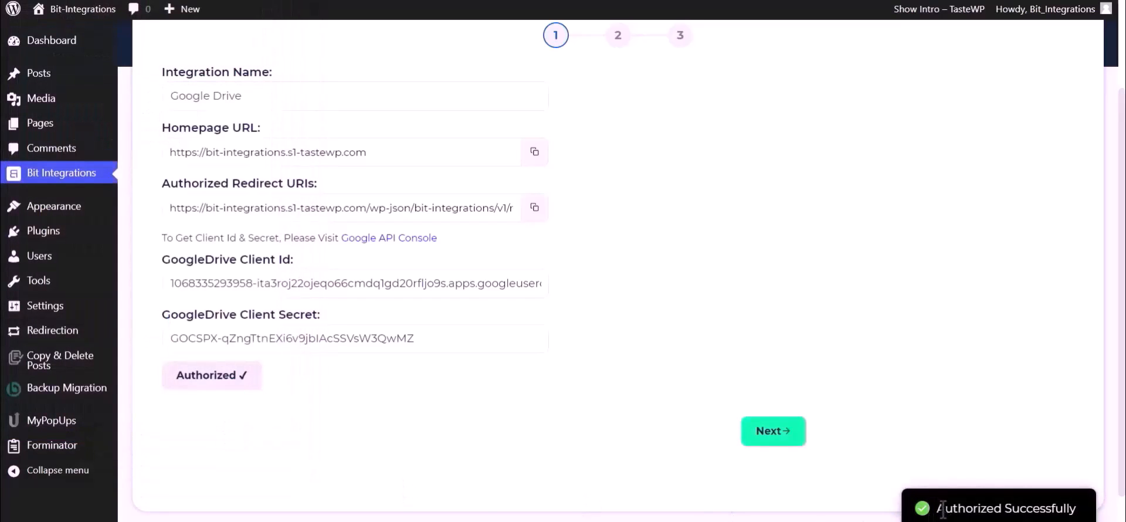
pyautogui.moveTo(937, 508); pyautogui.dragTo(1084, 509)
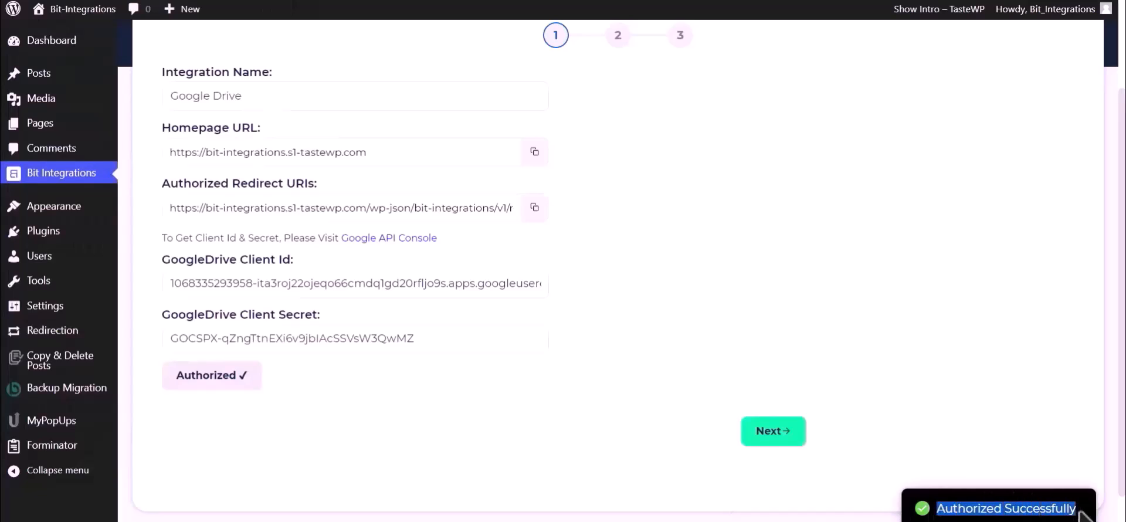
# - Map the Upload file-1 field to the Google Drive folder 'Bit Integrations' and proceed to the final step
pyautogui.click(779, 438)
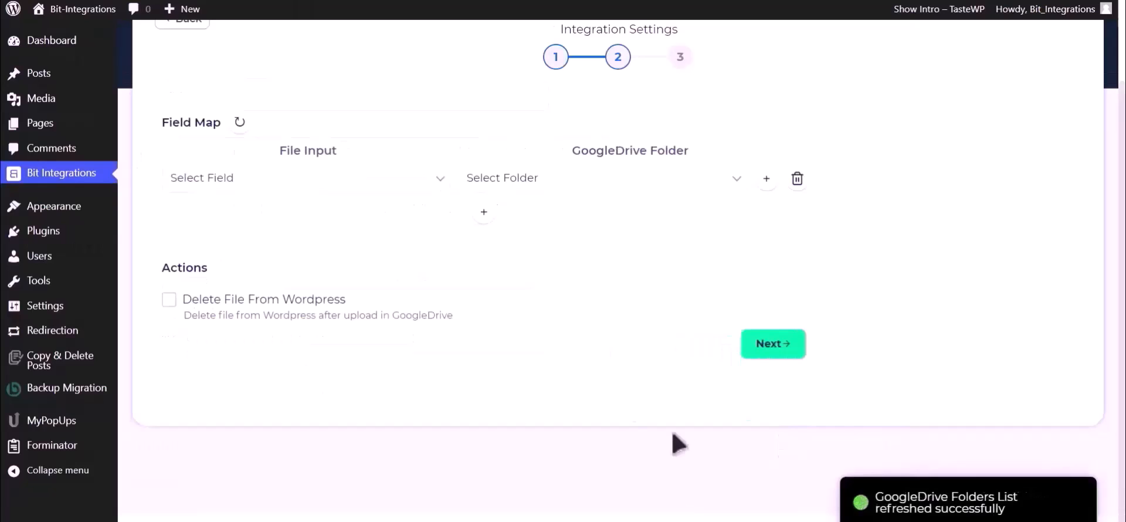
pyautogui.click(317, 185)
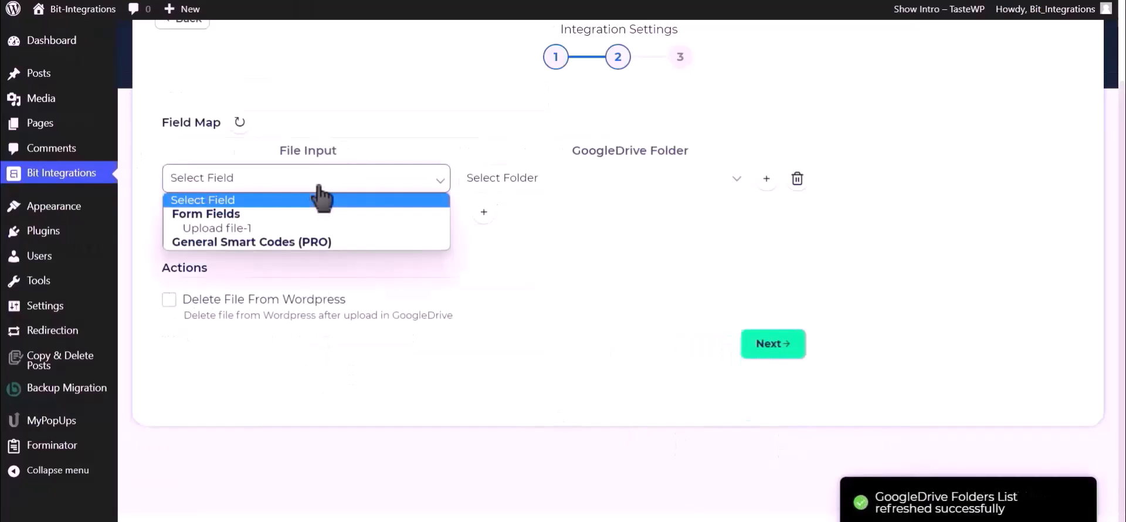
pyautogui.click(263, 229)
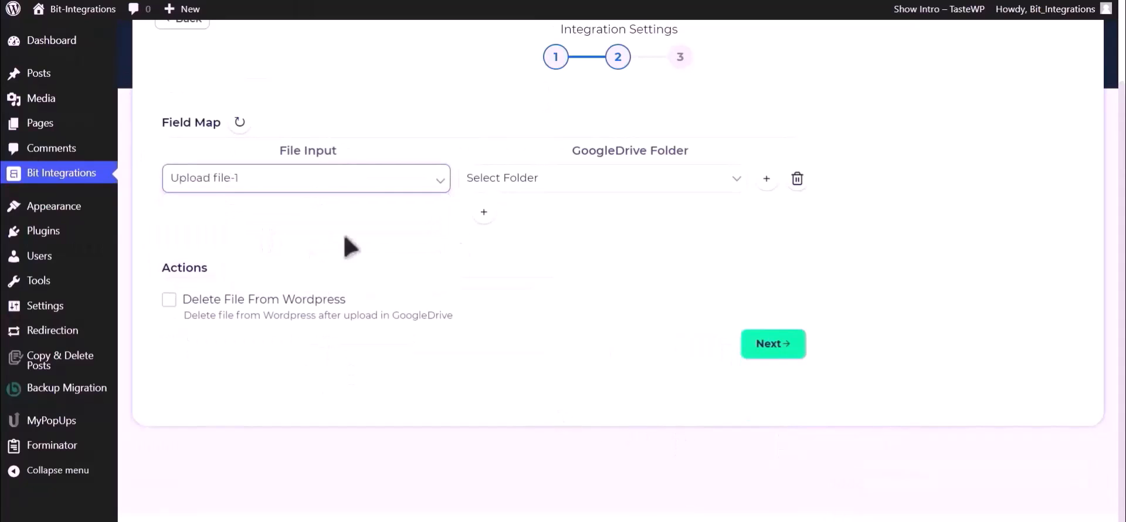
pyautogui.click(604, 183)
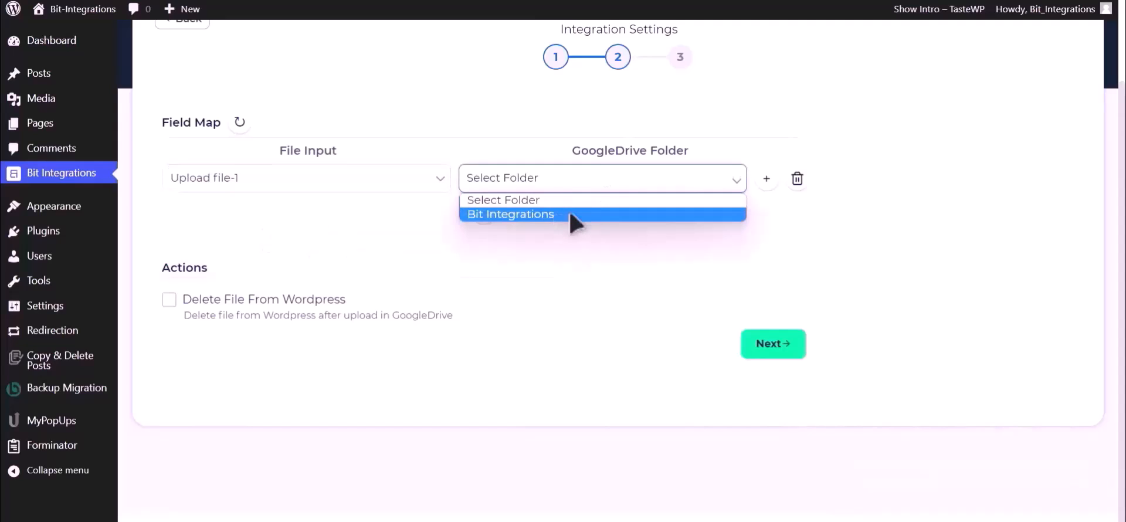
pyautogui.click(590, 215)
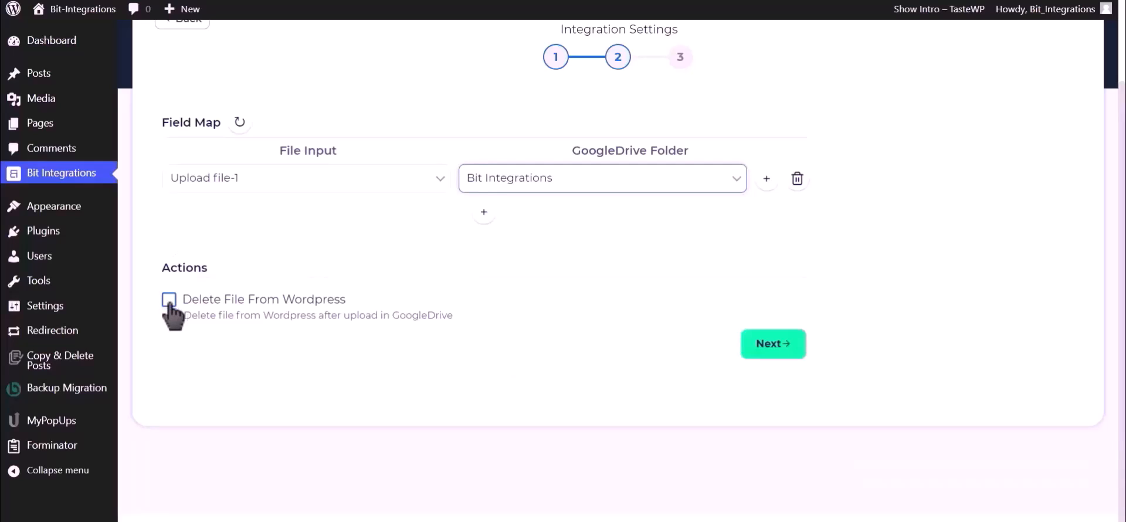
pyautogui.click(773, 344)
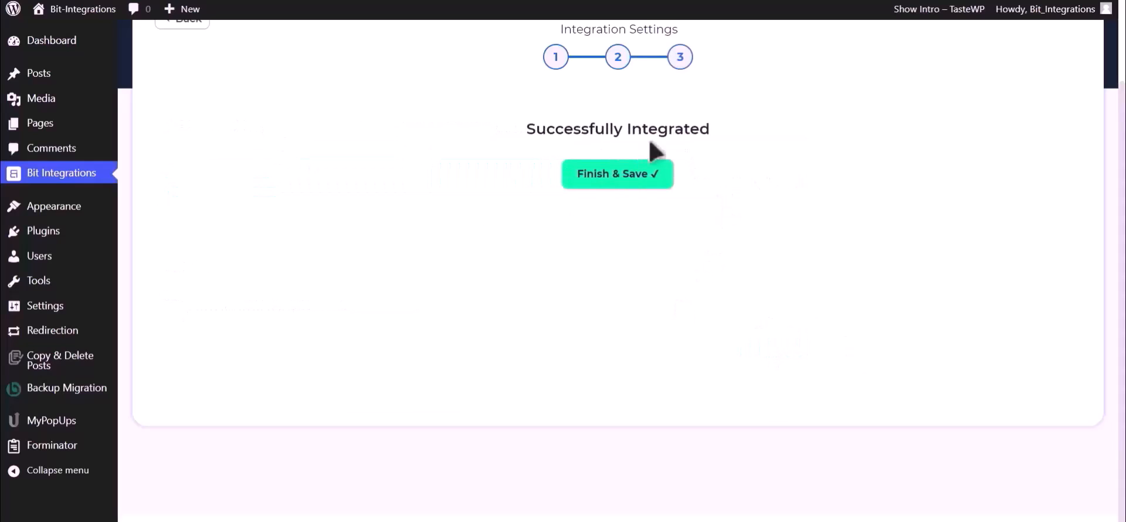
# - Save the integration, then fill the test form with name 'Bit Integrations', an e-mail and phone, and attach a file
pyautogui.click(631, 190)
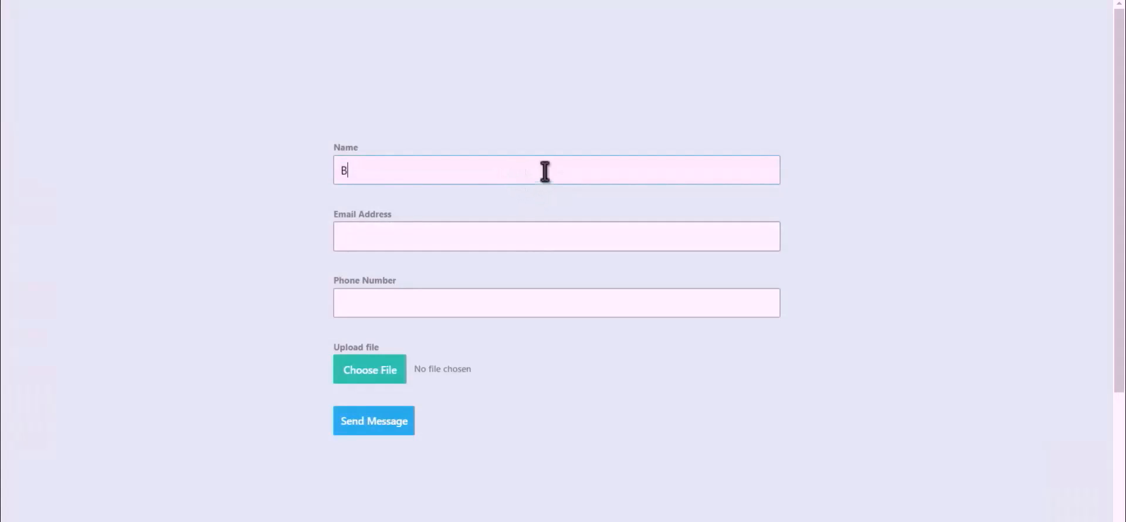
pyautogui.write('Bit Integrations')
pyautogui.click(546, 232)
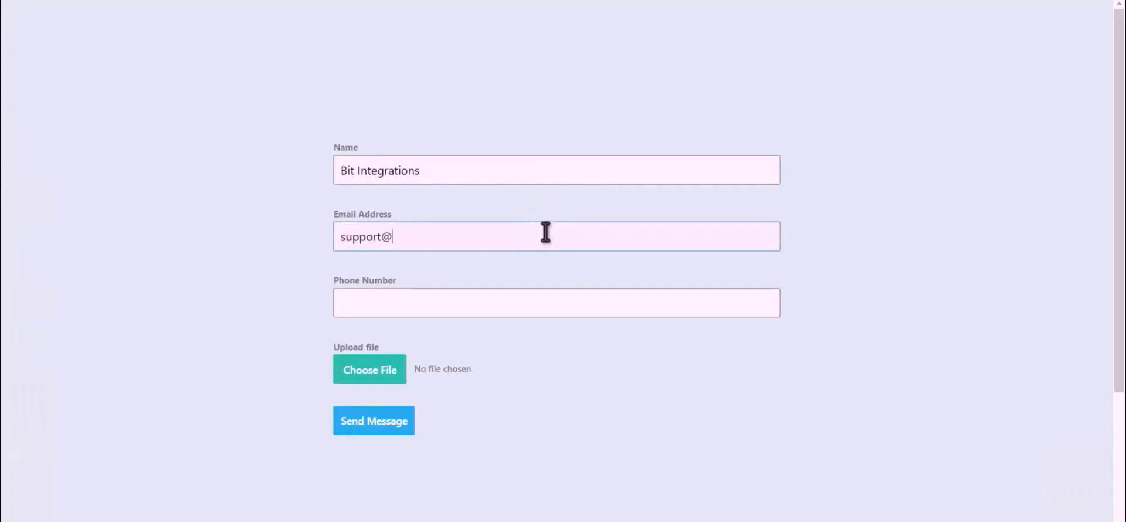
pyautogui.click(491, 307)
pyautogui.write('444555666')
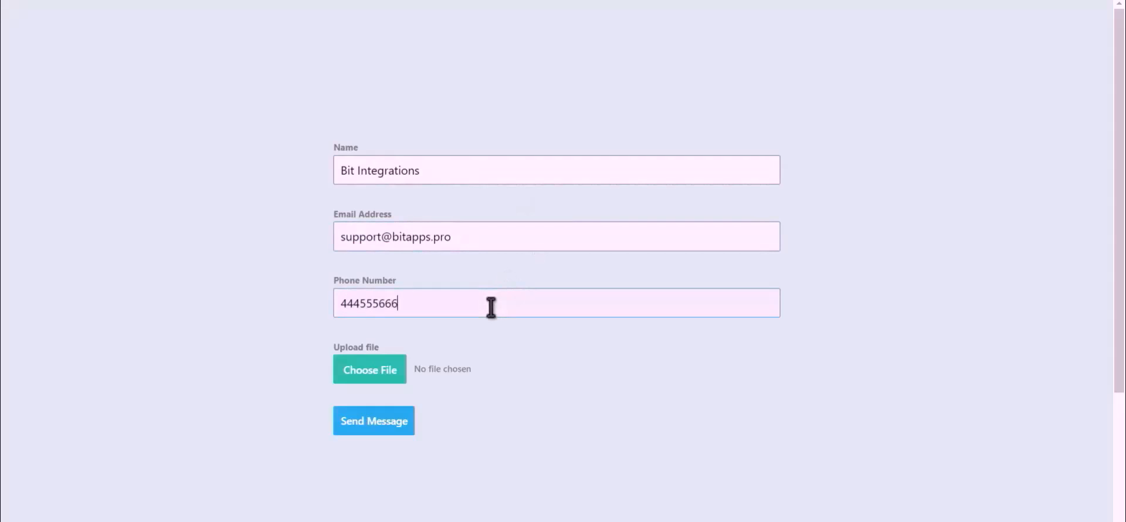
pyautogui.click(355, 380)
# - Submit the test form and open Drive's Bit Integrations folder to find 7qVS0zKMW7AP-Bit-Integrations.png
pyautogui.click(373, 422)
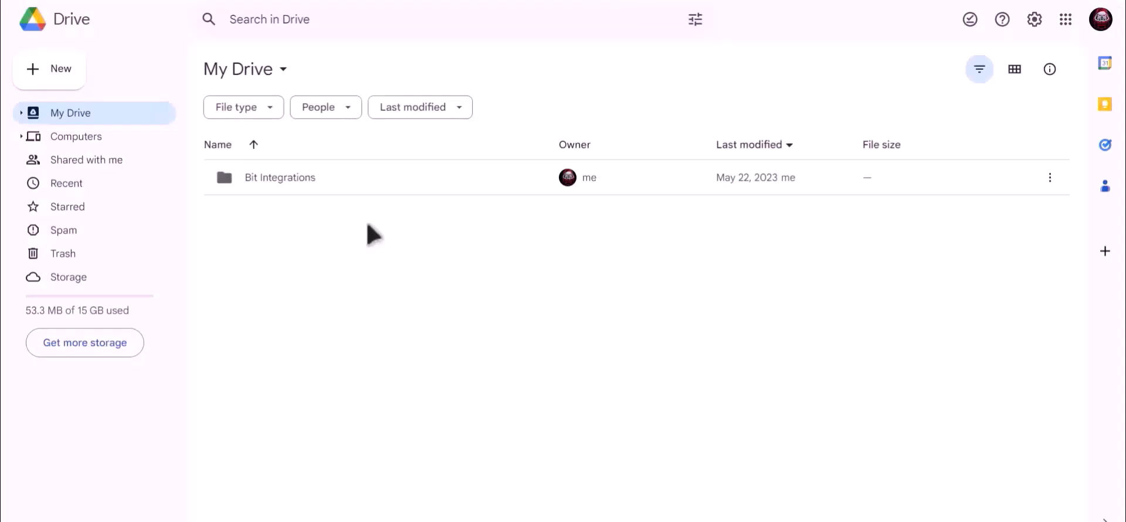
pyautogui.click(263, 180)
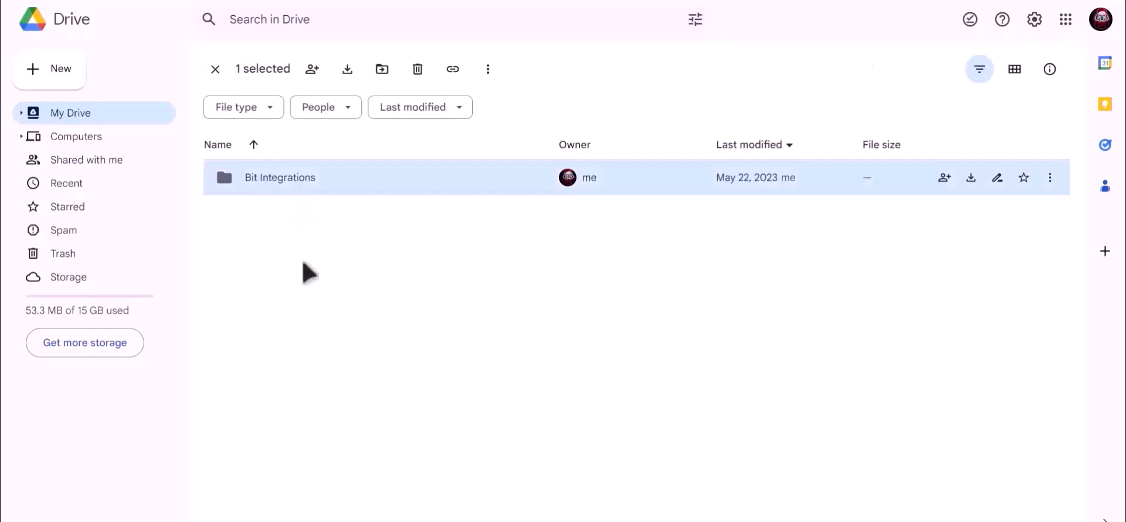
pyautogui.press('Return')
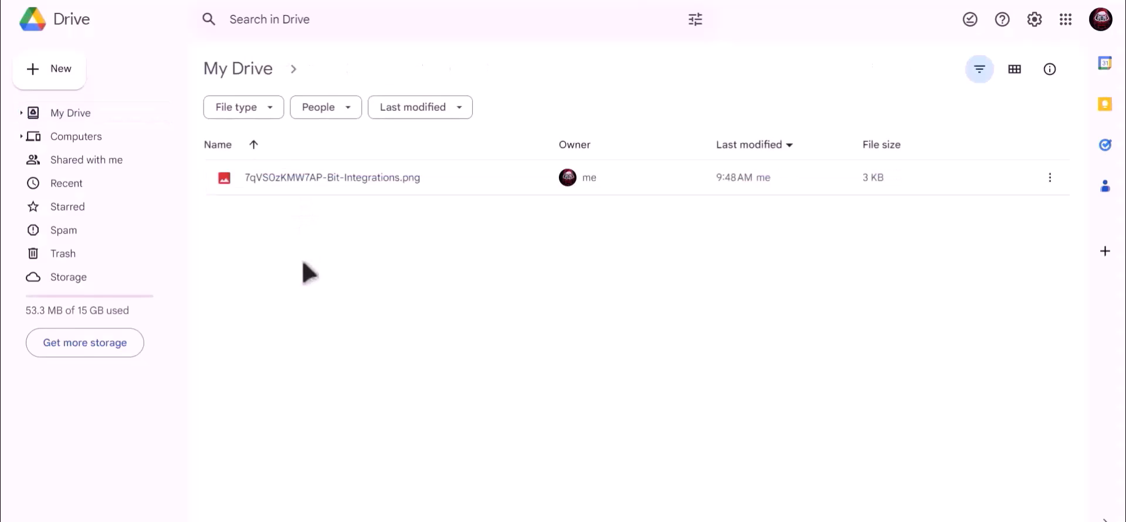